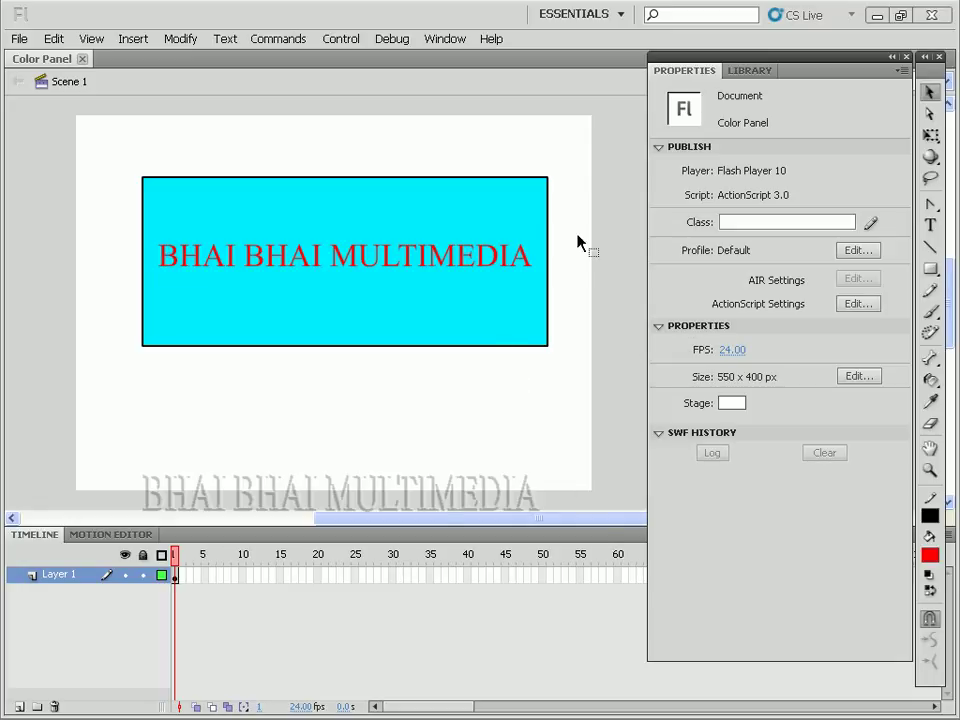
Step: Open the Window menu to reach the Color panel entry
{"action": "left_click", "coordinate": [443, 40]}
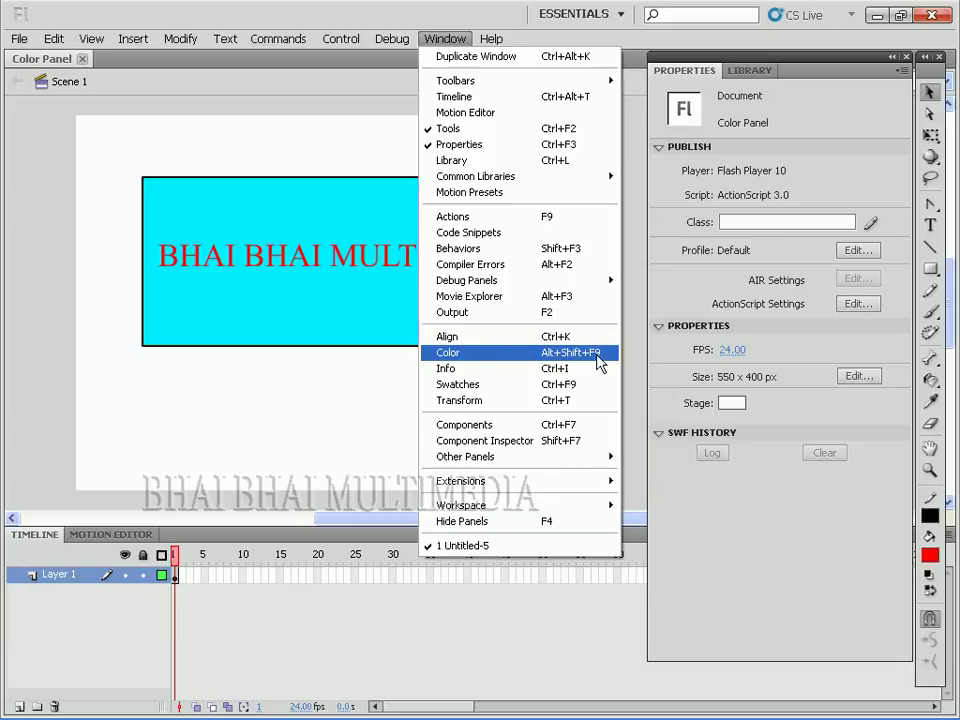
Step: Show the Color panel and give the cyan rectangle a red (FF0000) outline
{"action": "left_click", "coordinate": [600, 362]}
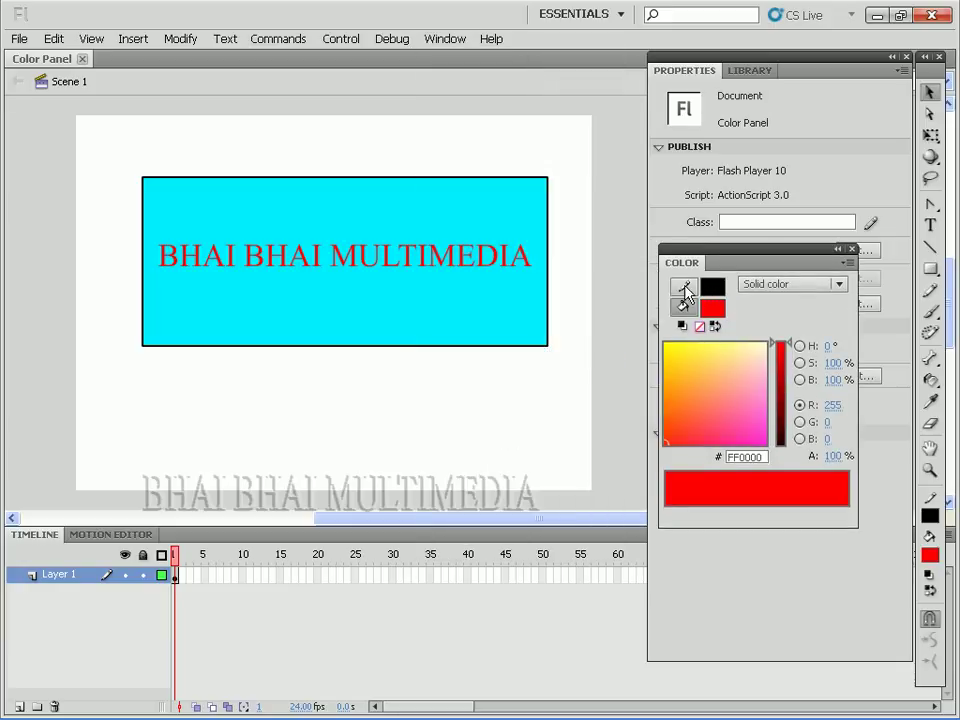
{"action": "key", "text": "ctrl+a"}
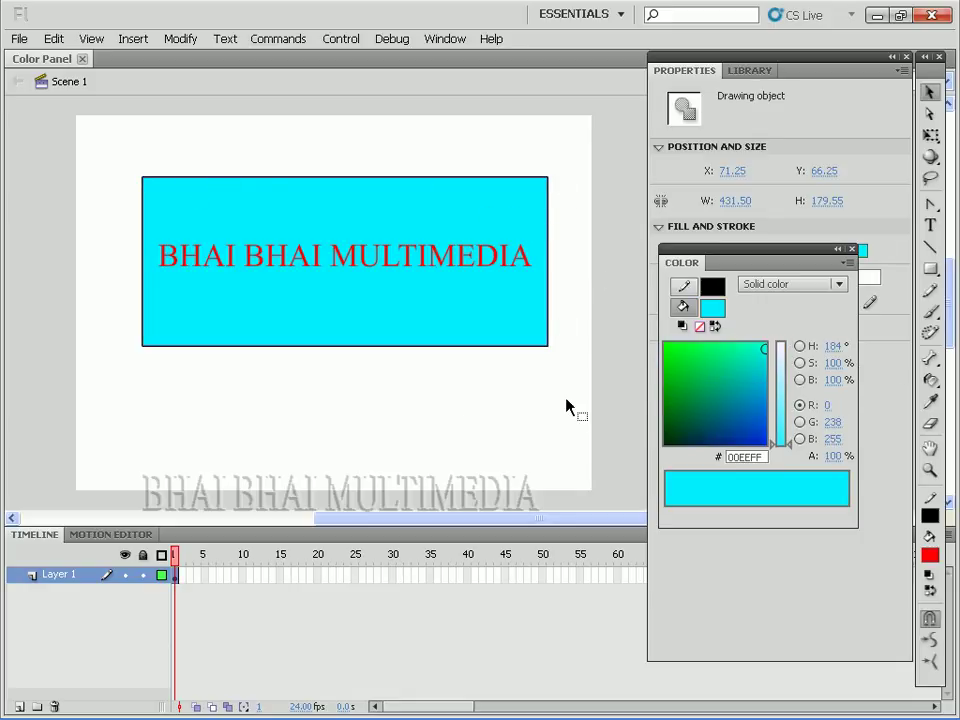
{"action": "left_click", "coordinate": [712, 287]}
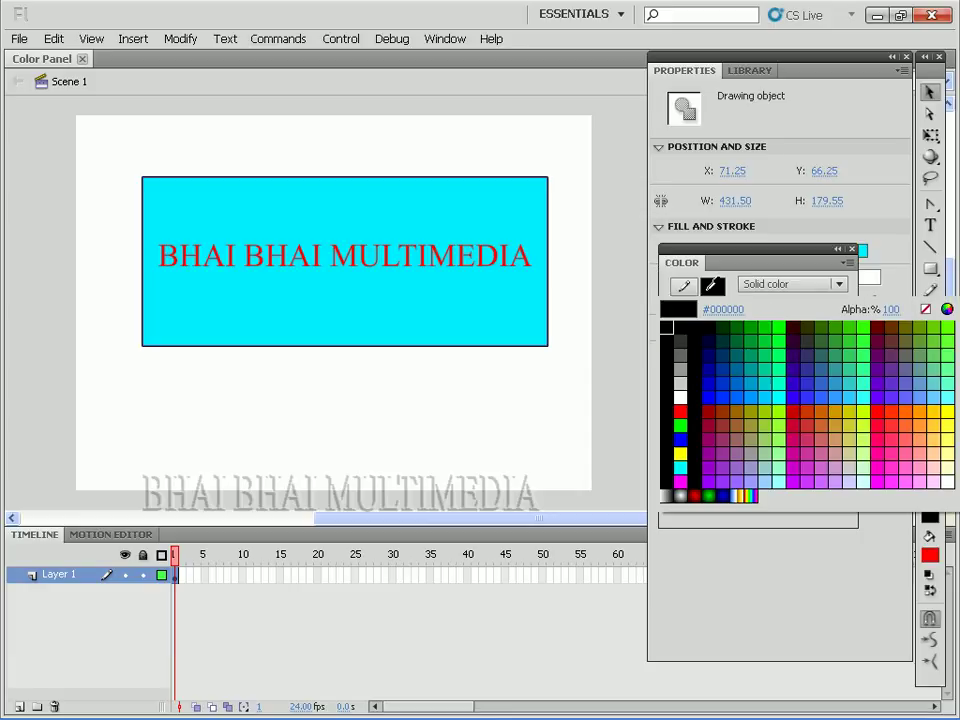
{"action": "left_click", "coordinate": [678, 414]}
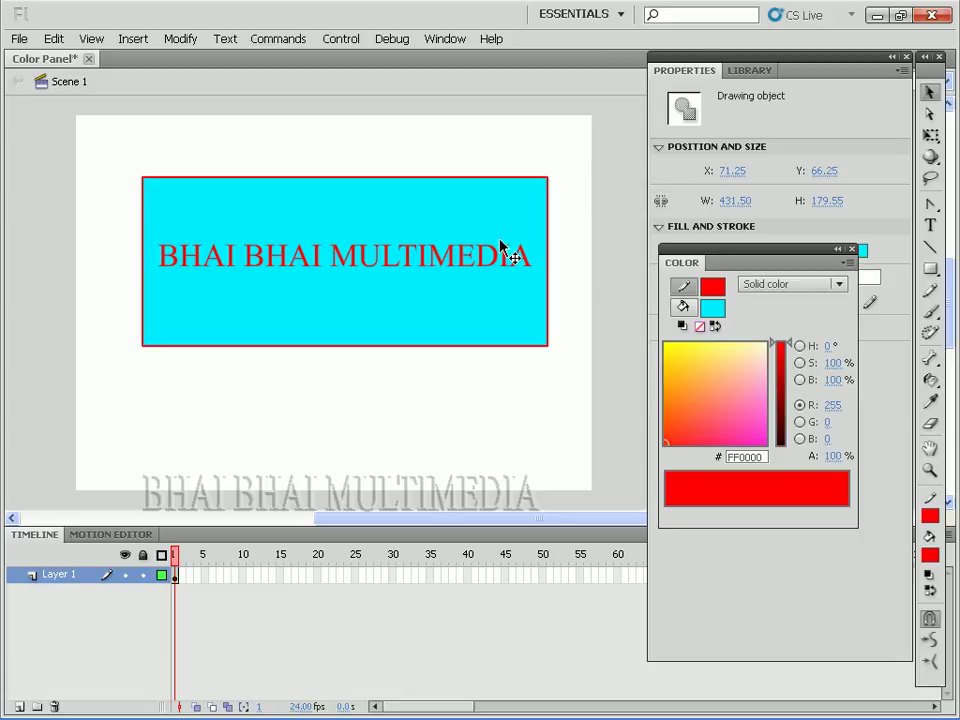
{"action": "key", "text": "ctrl+shift+a"}
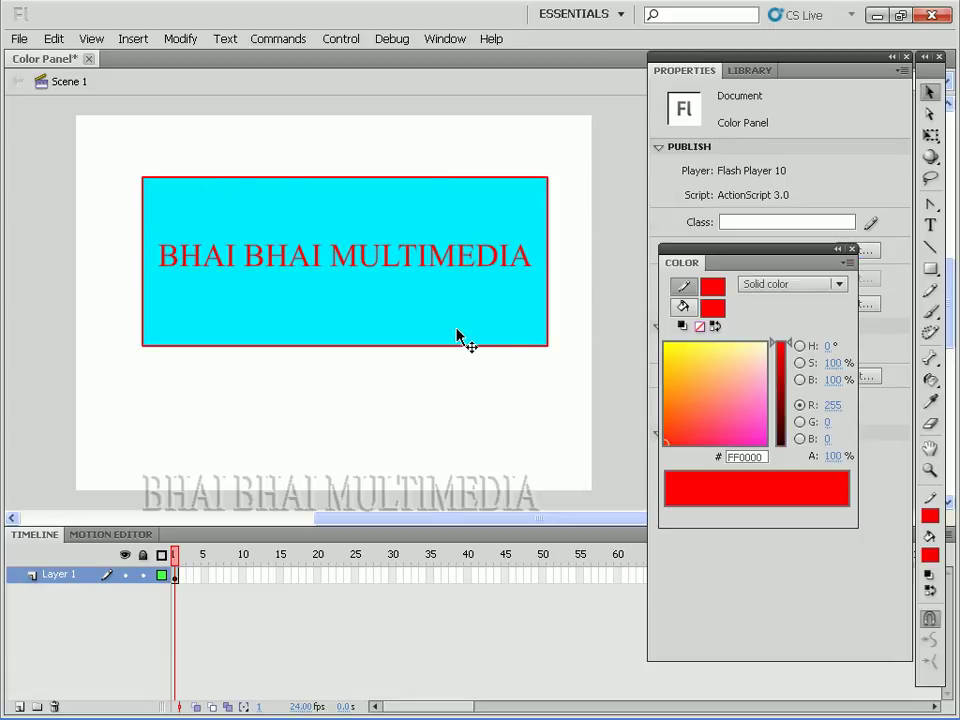
{"action": "left_click", "coordinate": [413, 316]}
{"action": "left_click", "coordinate": [684, 306]}
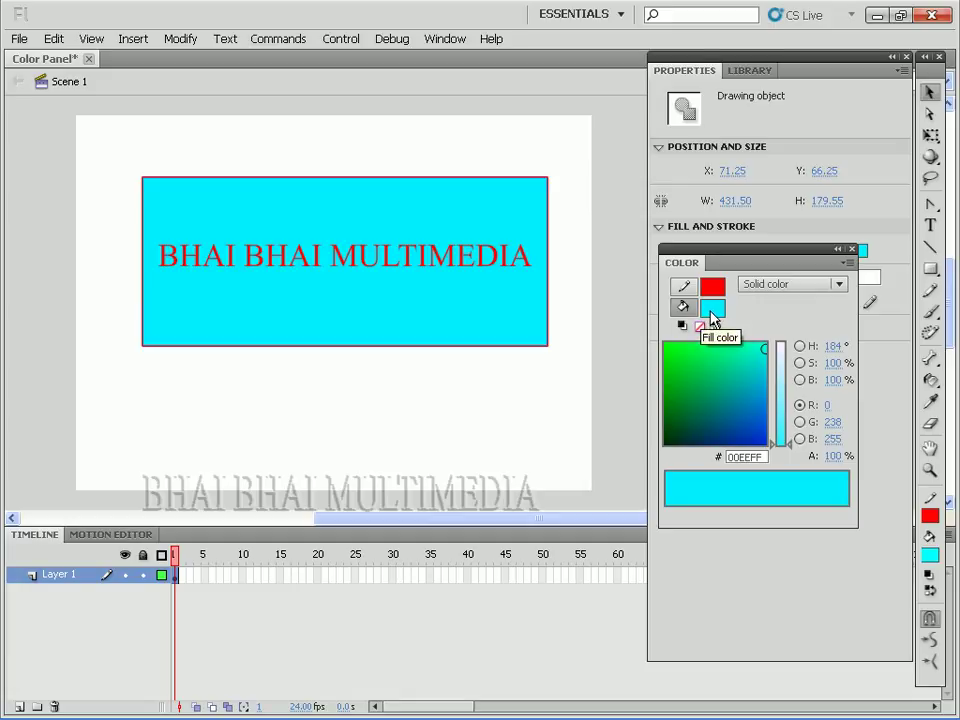
Step: Fill the rectangle with #99FF33, testing Black and White, No Color and Swap Colors along the way
{"action": "left_click", "coordinate": [713, 313]}
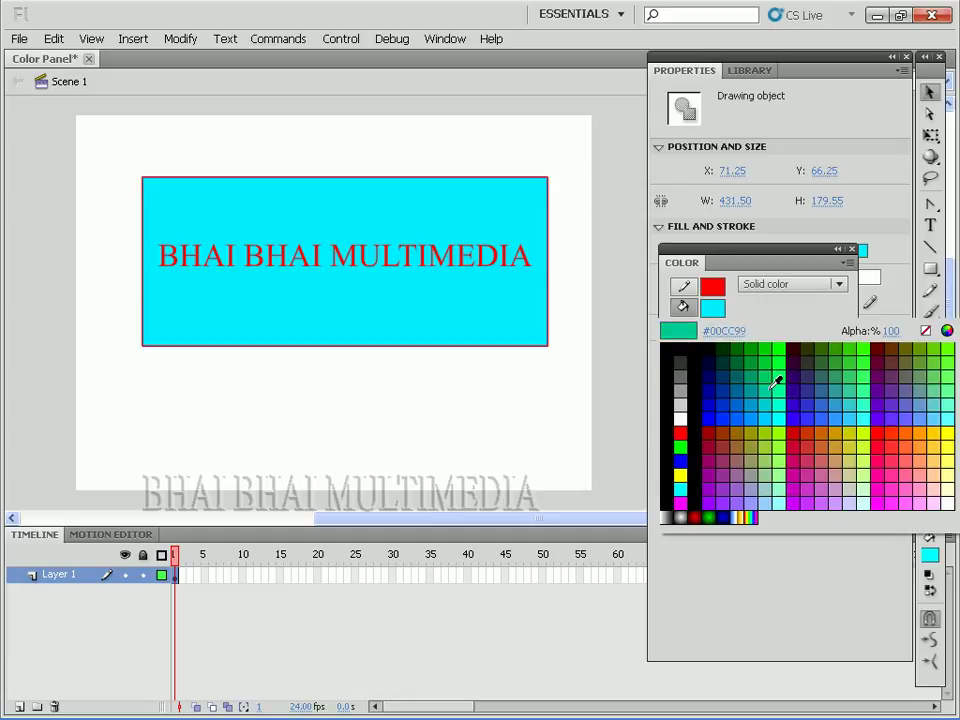
{"action": "left_click", "coordinate": [784, 437]}
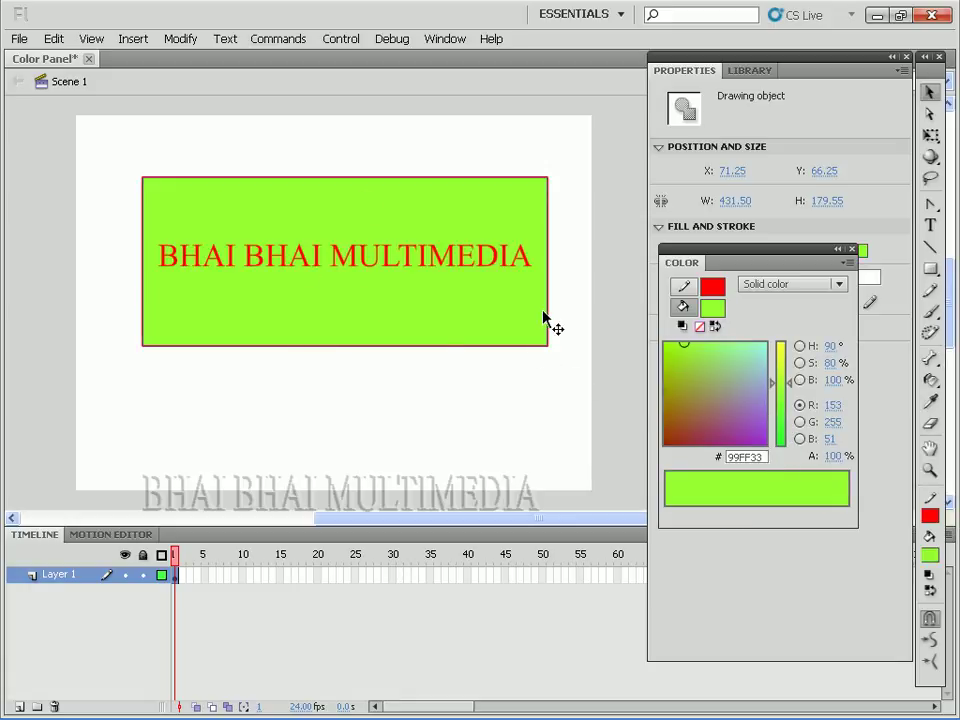
{"action": "left_click", "coordinate": [682, 327]}
{"action": "left_click", "coordinate": [700, 327]}
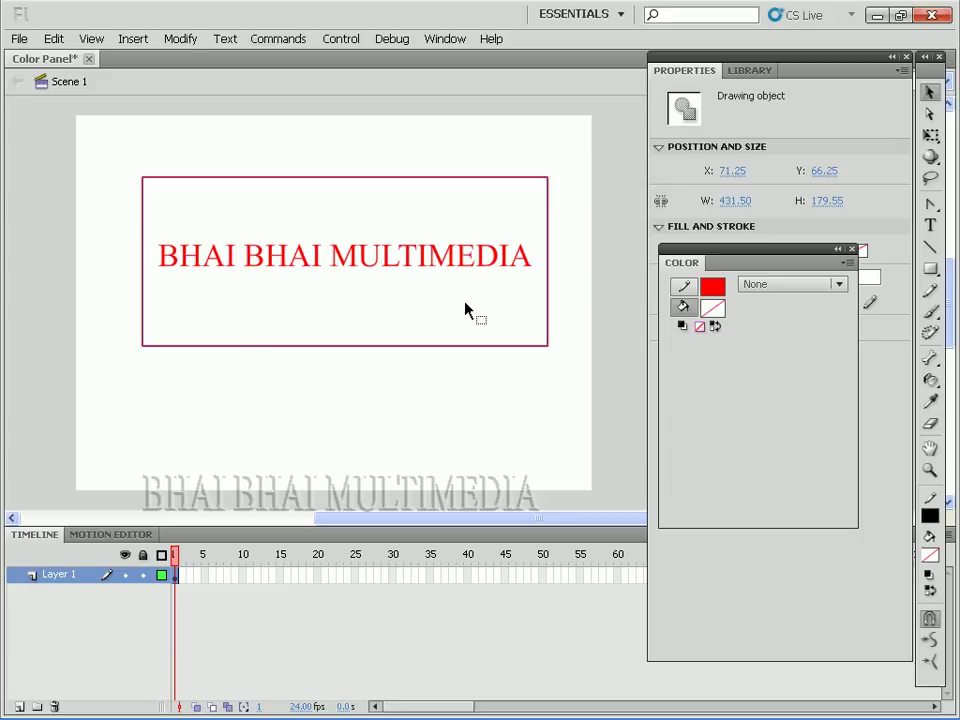
{"action": "key", "text": "ctrl+z"}
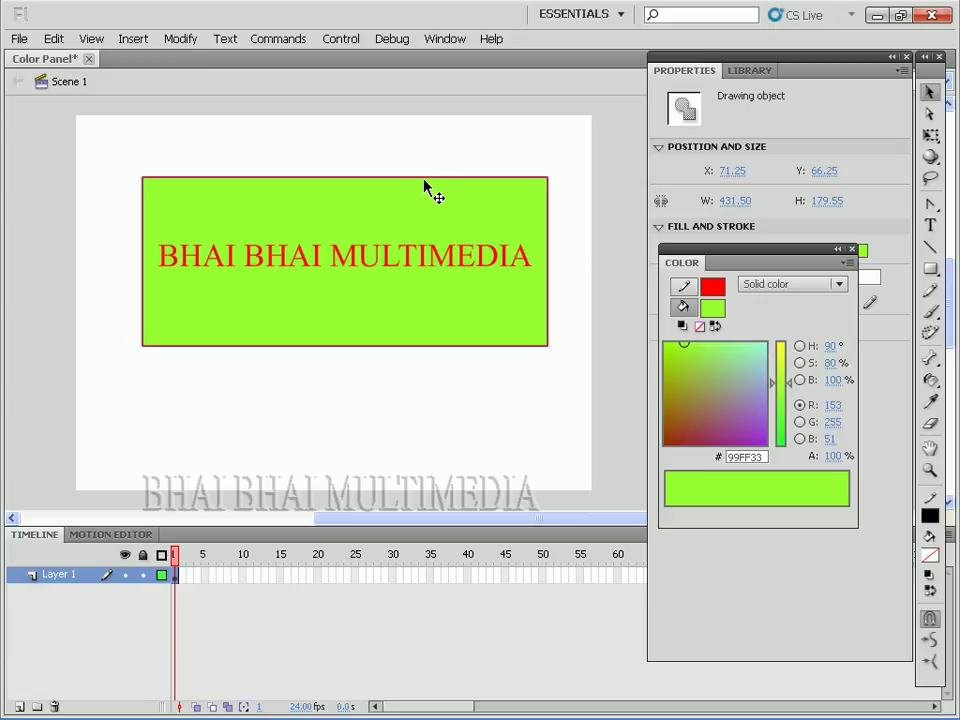
{"action": "left_click", "coordinate": [714, 327]}
{"action": "left_click", "coordinate": [714, 327]}
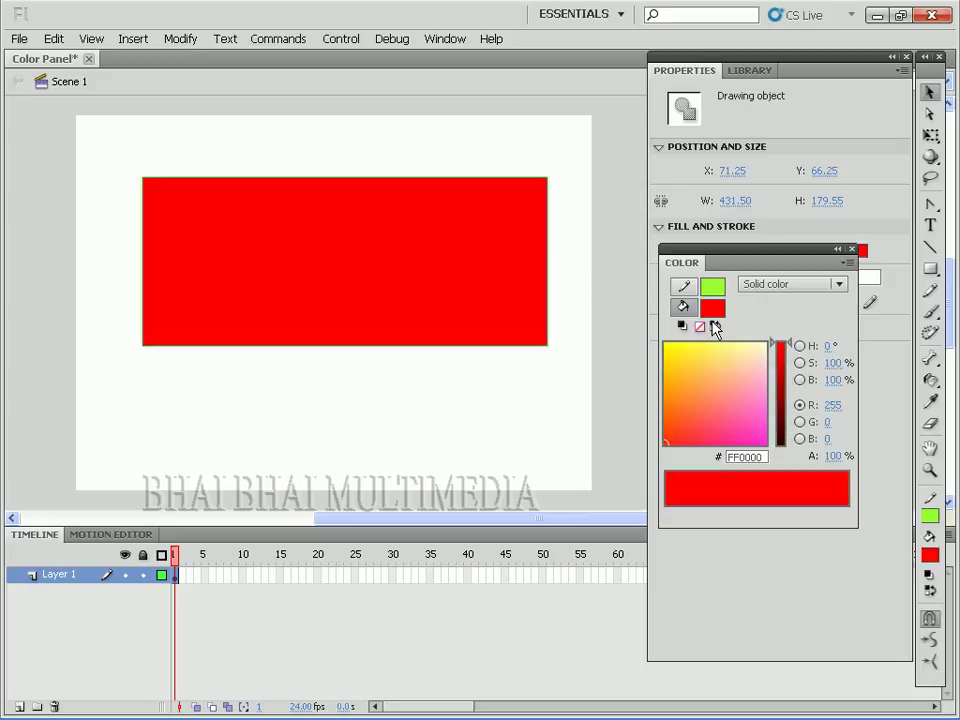
{"action": "left_click", "coordinate": [714, 327]}
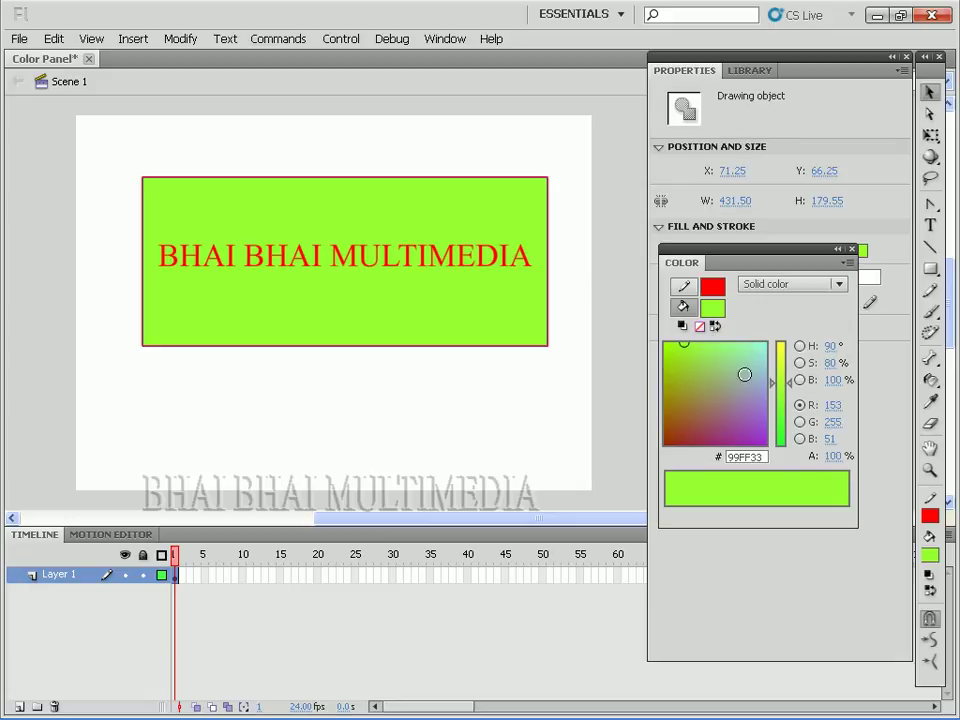
Step: Change the fill to dark brown 3A2202 with hue 35, saturation 97 and brightness 23
{"action": "mouse_move", "coordinate": [694, 403]}
{"action": "left_mouse_down"}
{"action": "mouse_move", "coordinate": [748, 427]}
{"action": "mouse_move", "coordinate": [726, 392]}
{"action": "mouse_move", "coordinate": [690, 375]}
{"action": "left_mouse_up"}
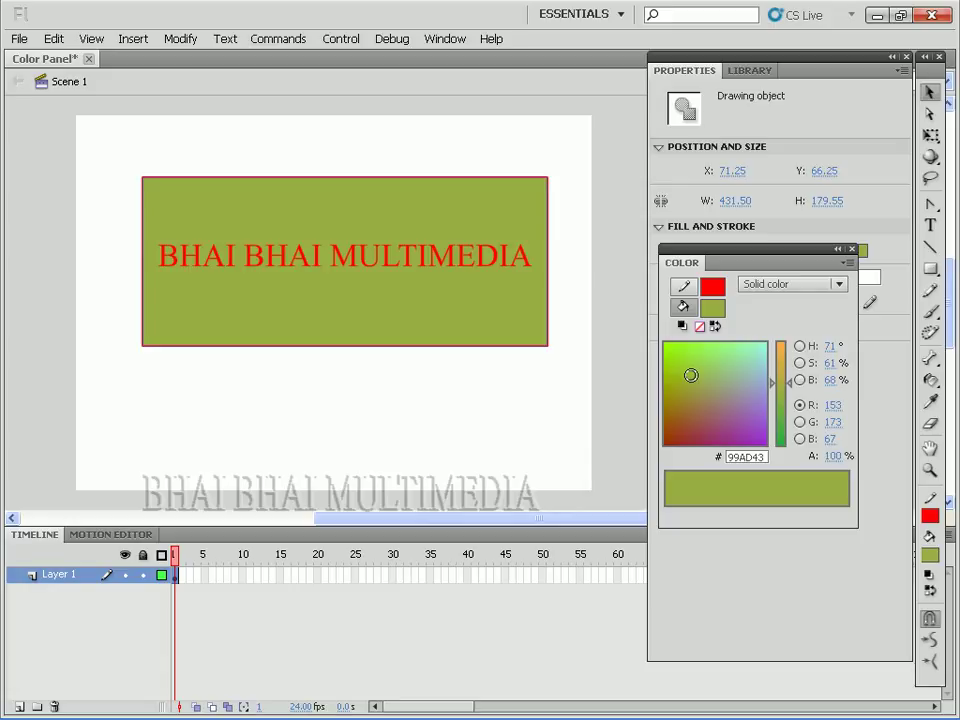
{"action": "mouse_move", "coordinate": [789, 390]}
{"action": "left_mouse_down"}
{"action": "mouse_move", "coordinate": [788, 354]}
{"action": "mouse_move", "coordinate": [790, 415]}
{"action": "mouse_move", "coordinate": [786, 373]}
{"action": "left_mouse_up"}
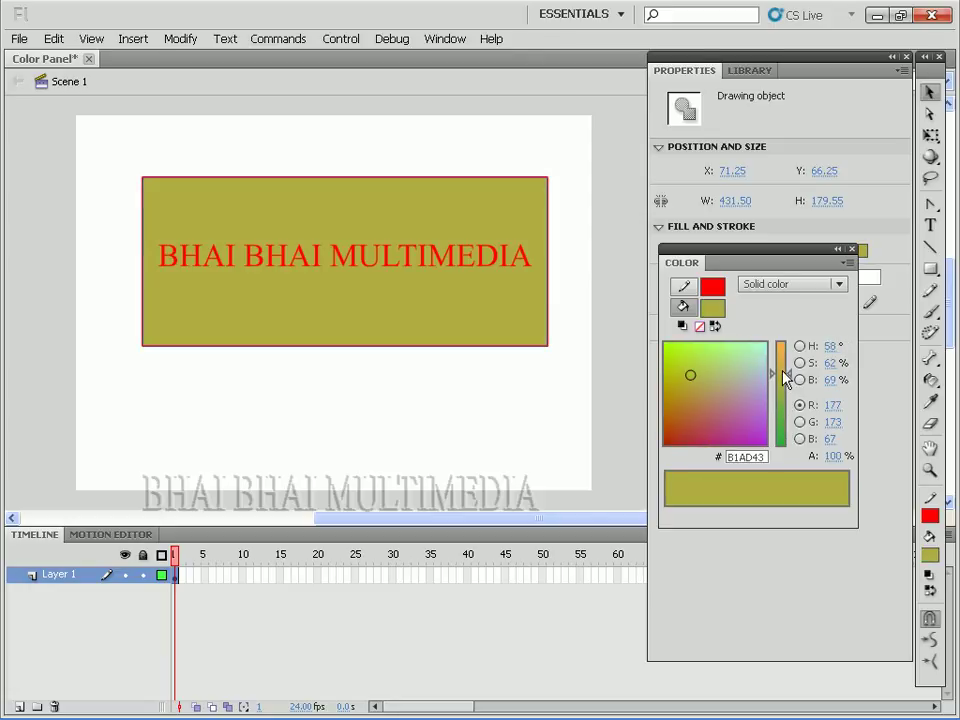
{"action": "left_click", "coordinate": [829, 347]}
{"action": "type", "text": "35"}
{"action": "key", "text": "Return"}
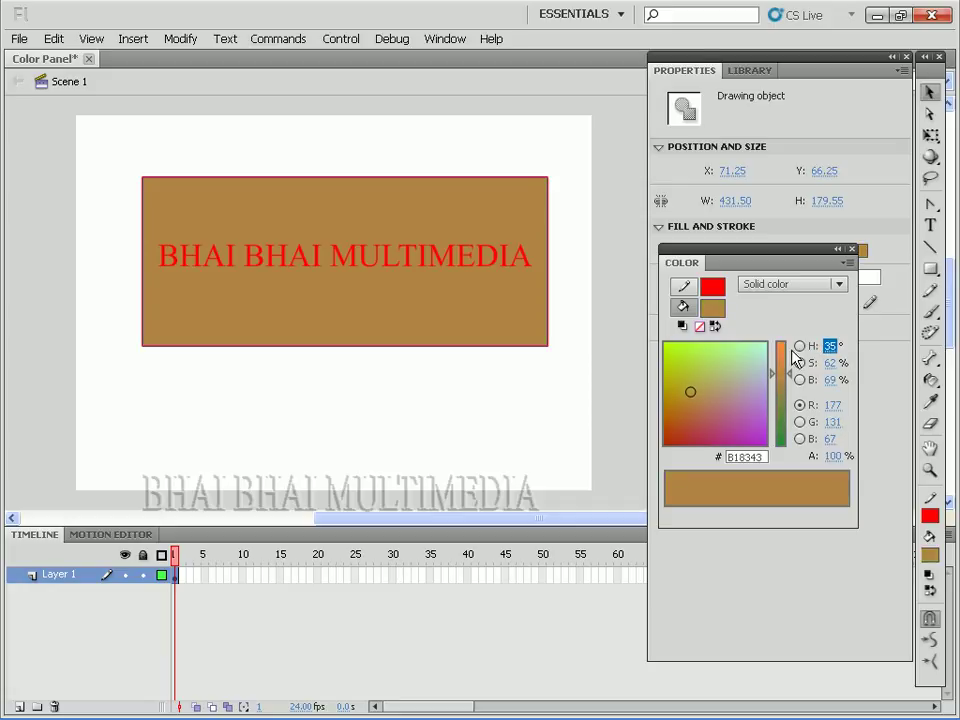
{"action": "left_click_drag", "start_coordinate": [827, 373], "coordinate": [866, 369]}
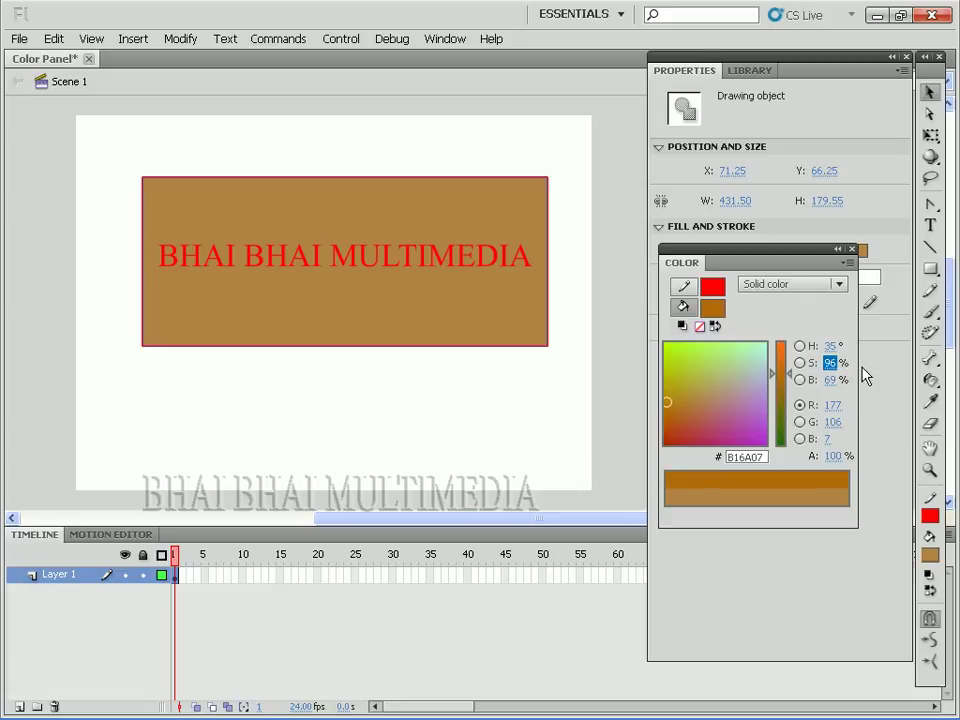
{"action": "left_click", "coordinate": [832, 381]}
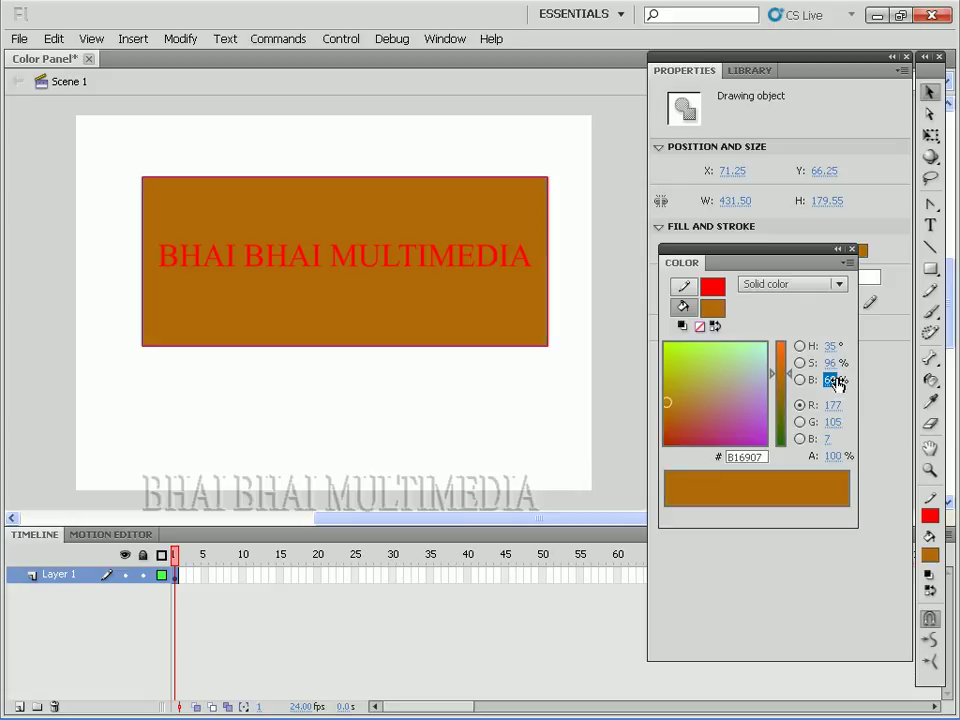
{"action": "left_click_drag", "start_coordinate": [834, 381], "coordinate": [793, 390]}
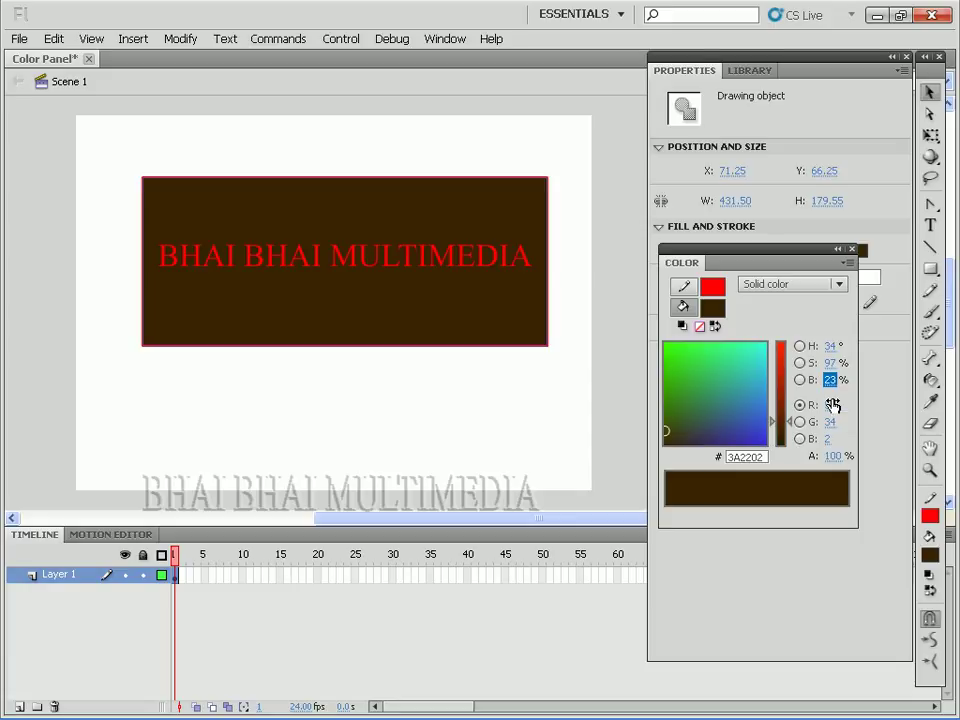
Step: Scrub the fill to purple 69125E: R 105, G 18, B 94
{"action": "key", "text": "Return"}
{"action": "left_click_drag", "start_coordinate": [829, 413], "coordinate": [874, 407]}
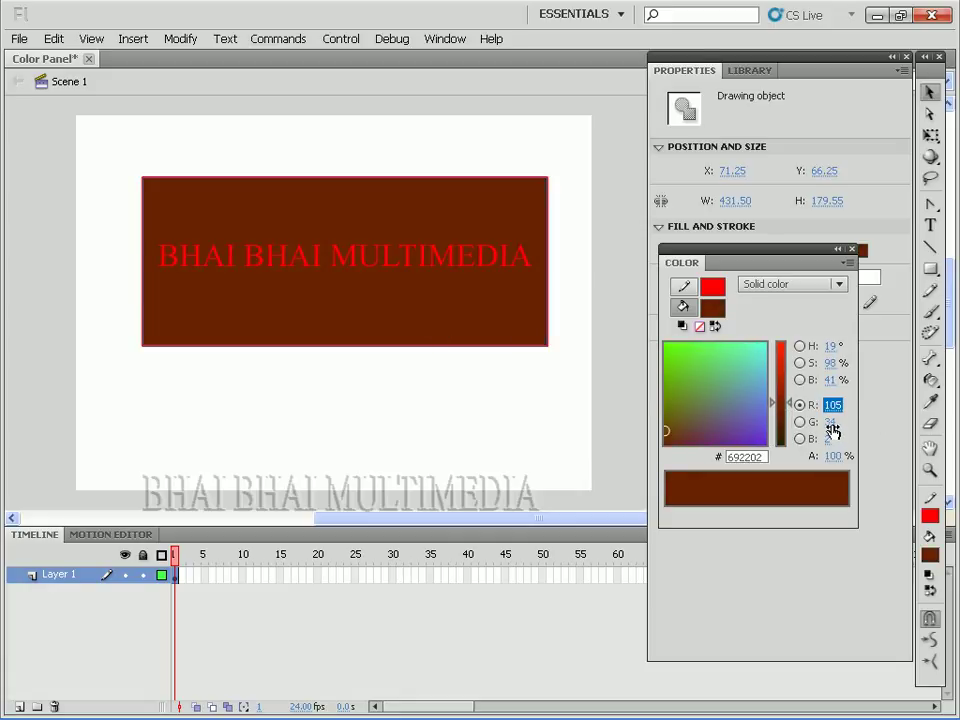
{"action": "left_click_drag", "start_coordinate": [832, 429], "coordinate": [818, 432]}
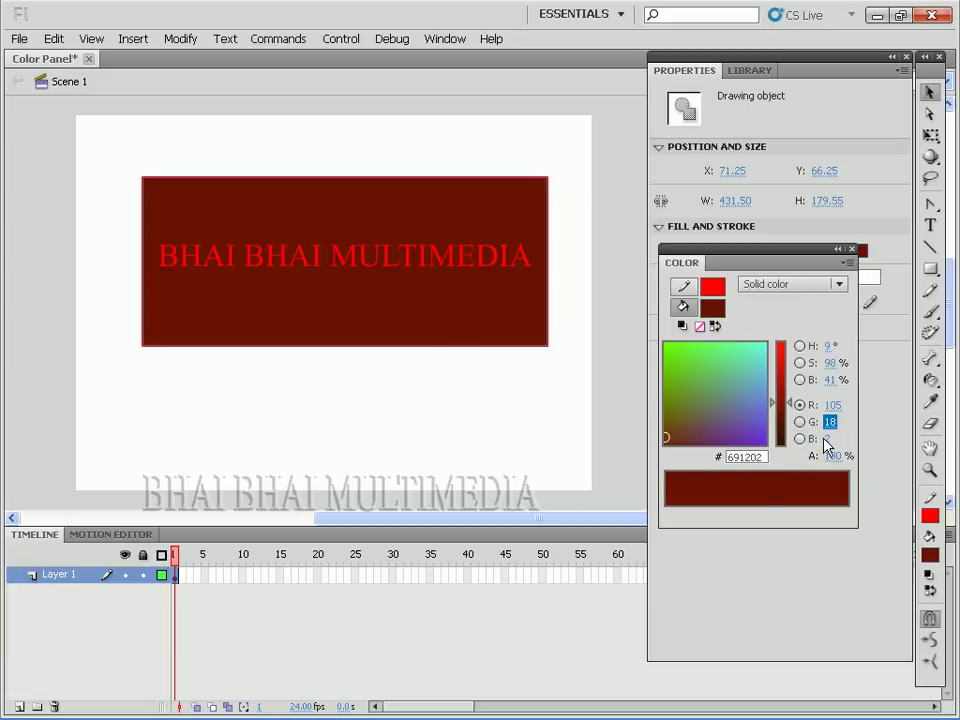
{"action": "left_click_drag", "start_coordinate": [826, 447], "coordinate": [918, 446]}
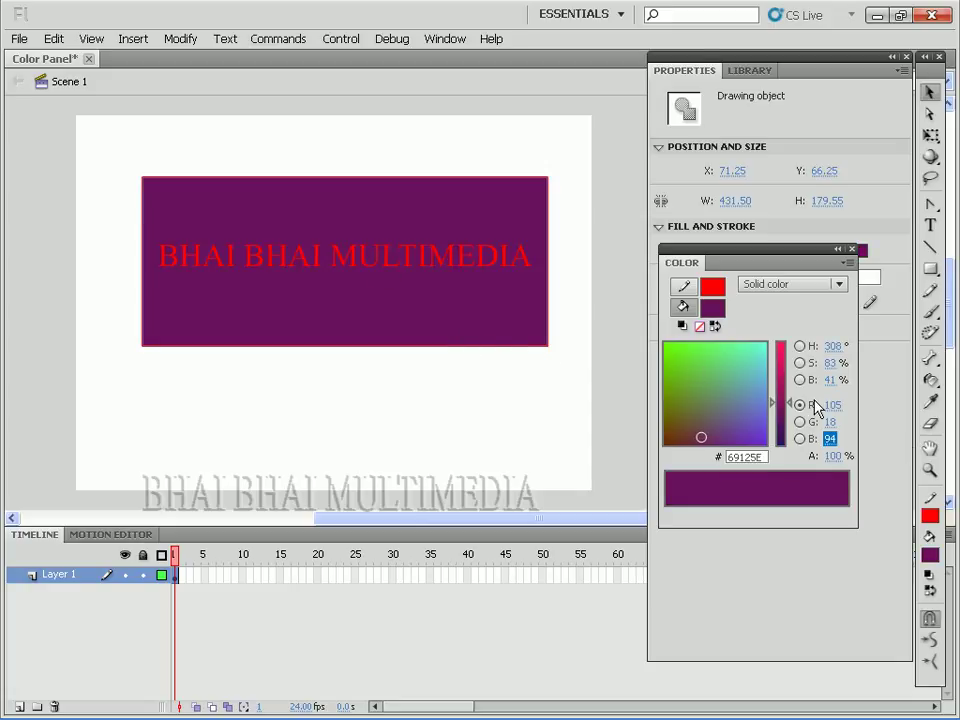
Step: Set the purple fill's alpha to 49%, after trying 78% and 0%
{"action": "left_click", "coordinate": [842, 462]}
{"action": "type", "text": "78"}
{"action": "key", "text": "Return"}
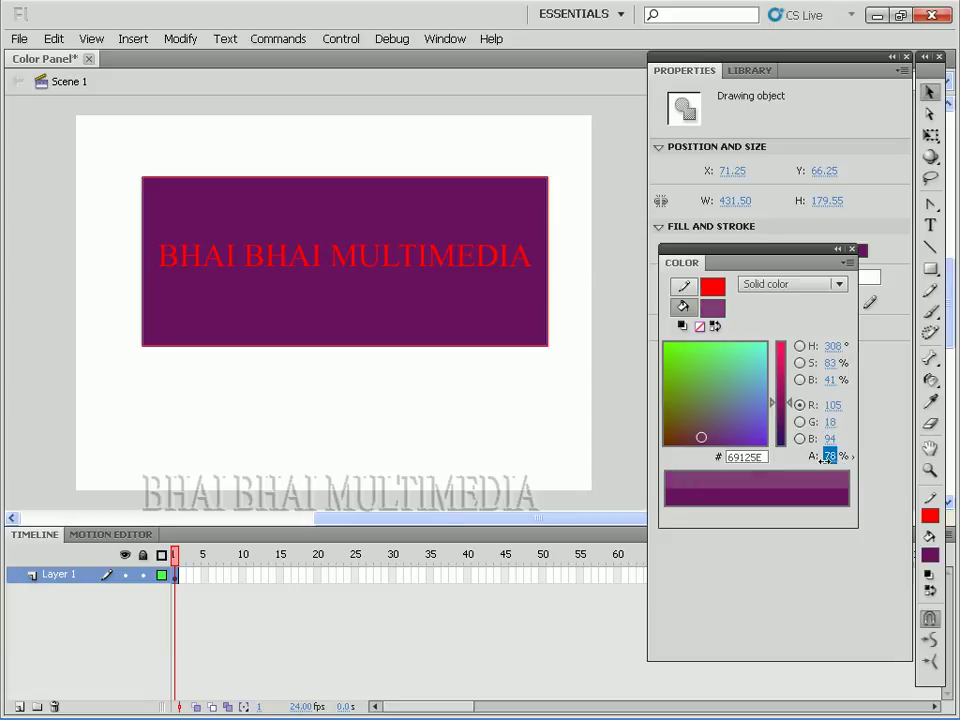
{"action": "left_click_drag", "start_coordinate": [826, 457], "coordinate": [784, 463]}
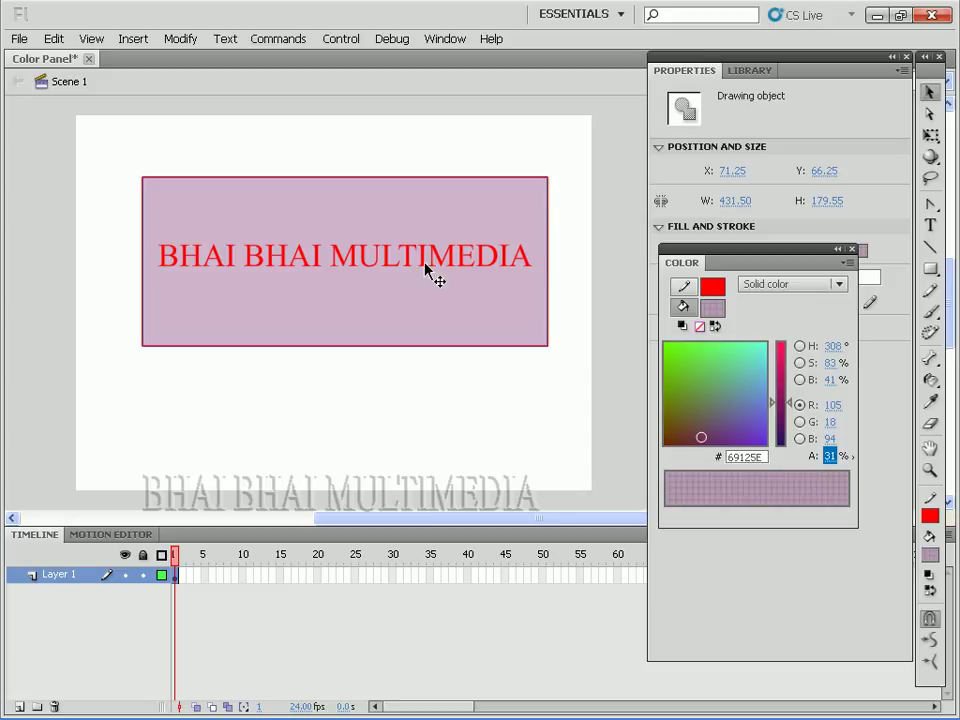
{"action": "type", "text": "0"}
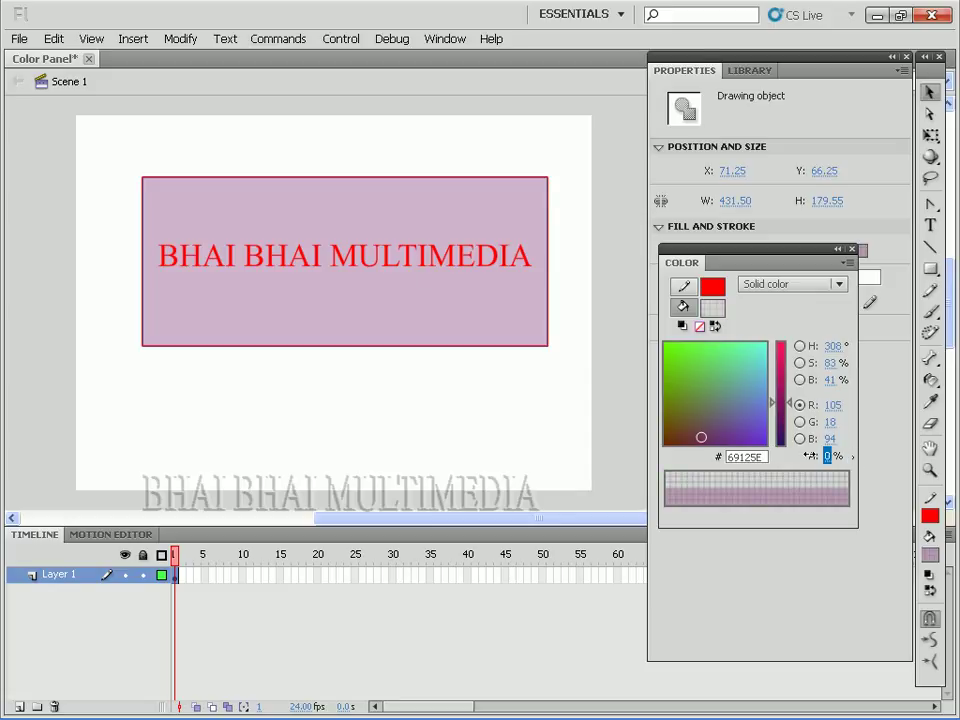
{"action": "key", "text": "Return"}
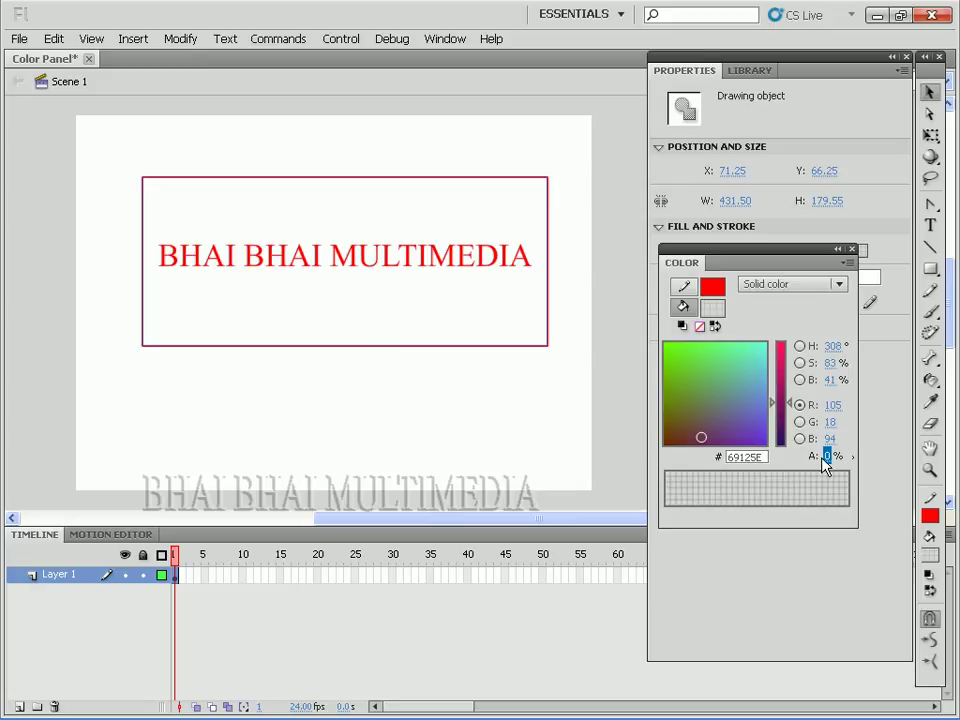
{"action": "left_click_drag", "start_coordinate": [826, 456], "coordinate": [876, 456]}
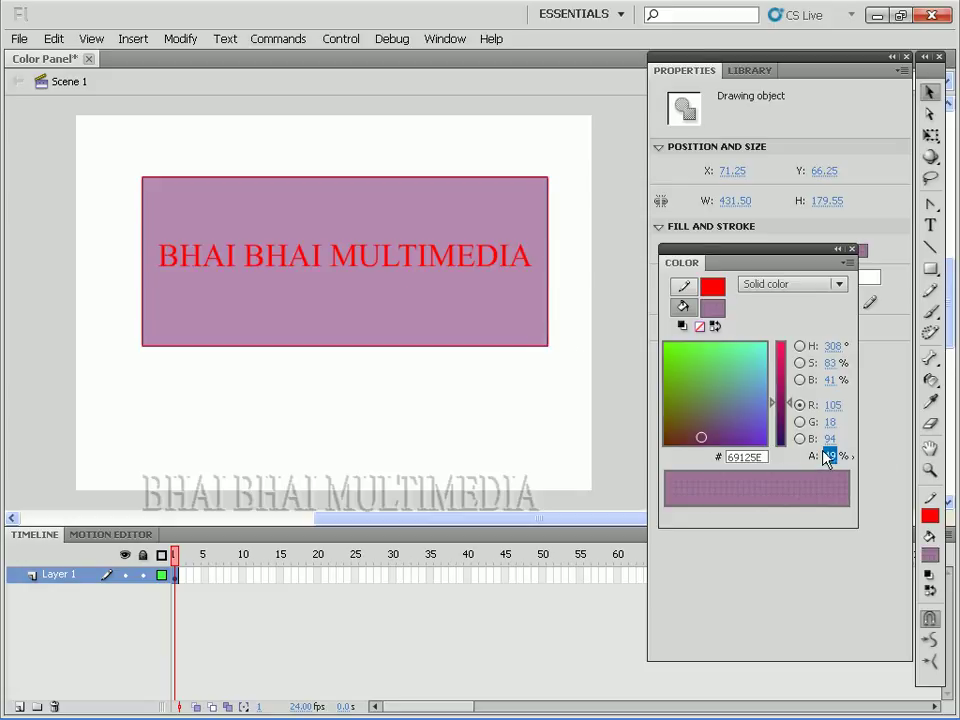
{"action": "left_click", "coordinate": [755, 456]}
{"action": "left_click_drag", "start_coordinate": [755, 456], "coordinate": [718, 456]}
{"action": "left_click", "coordinate": [420, 268]}
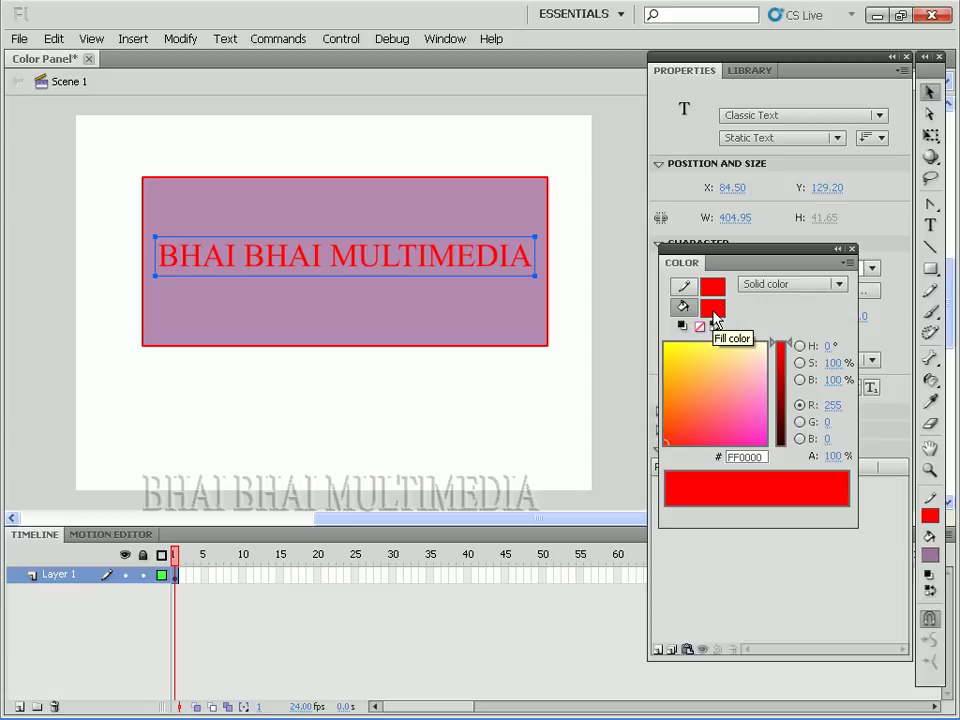
Step: Make the BHAI BHAI MULTIMEDIA text black (000000), then reselect the rectangle
{"action": "left_click", "coordinate": [713, 316]}
{"action": "left_click", "coordinate": [684, 352]}
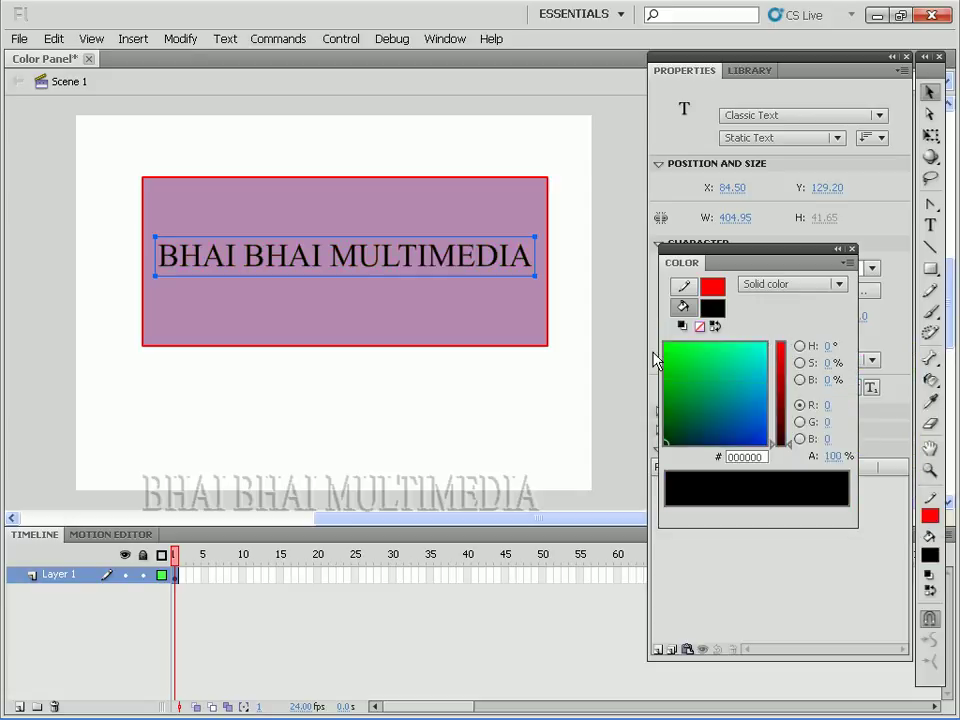
{"action": "left_click", "coordinate": [515, 335]}
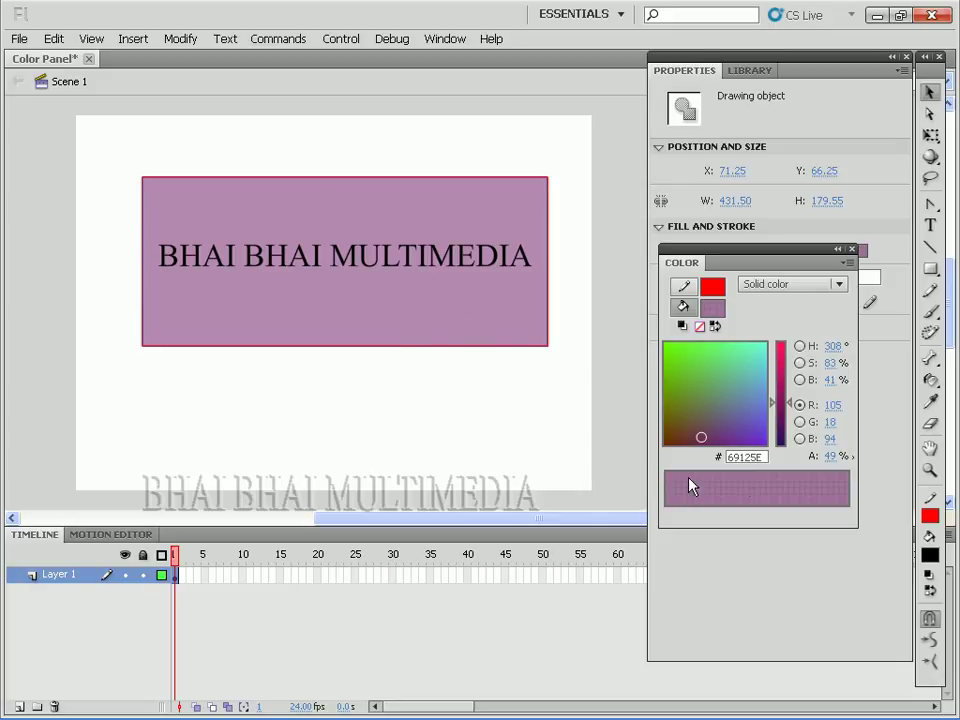
Step: Change the rectangle's fill to red FF0000, keeping its 49% alpha
{"action": "left_click", "coordinate": [745, 457]}
{"action": "type", "text": "FF0000"}
{"action": "key", "text": "Return"}
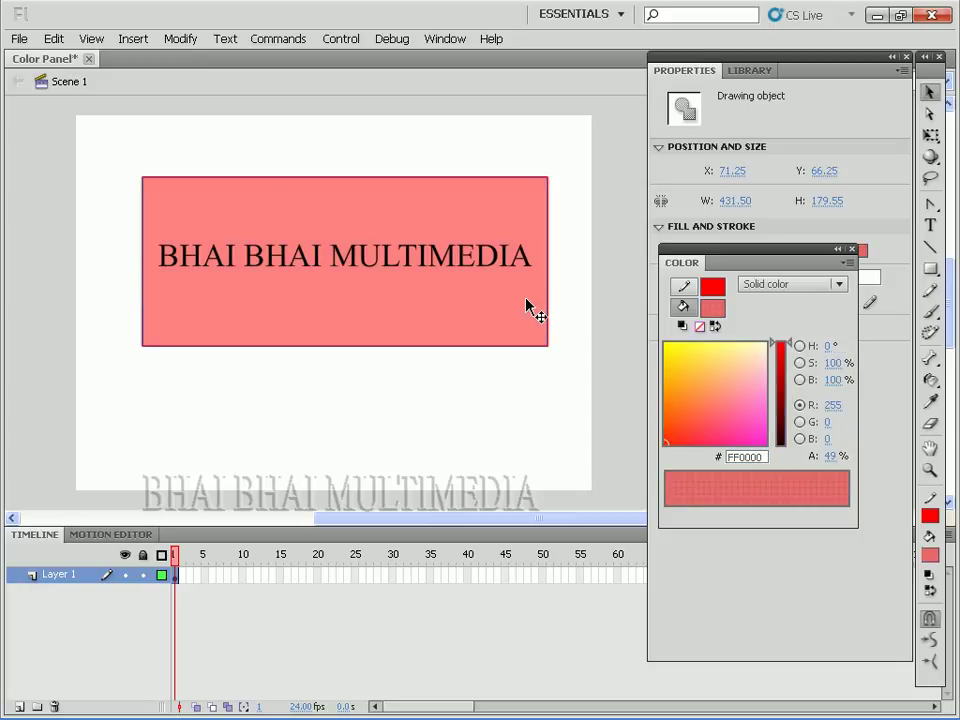
{"action": "left_click", "coordinate": [840, 284]}
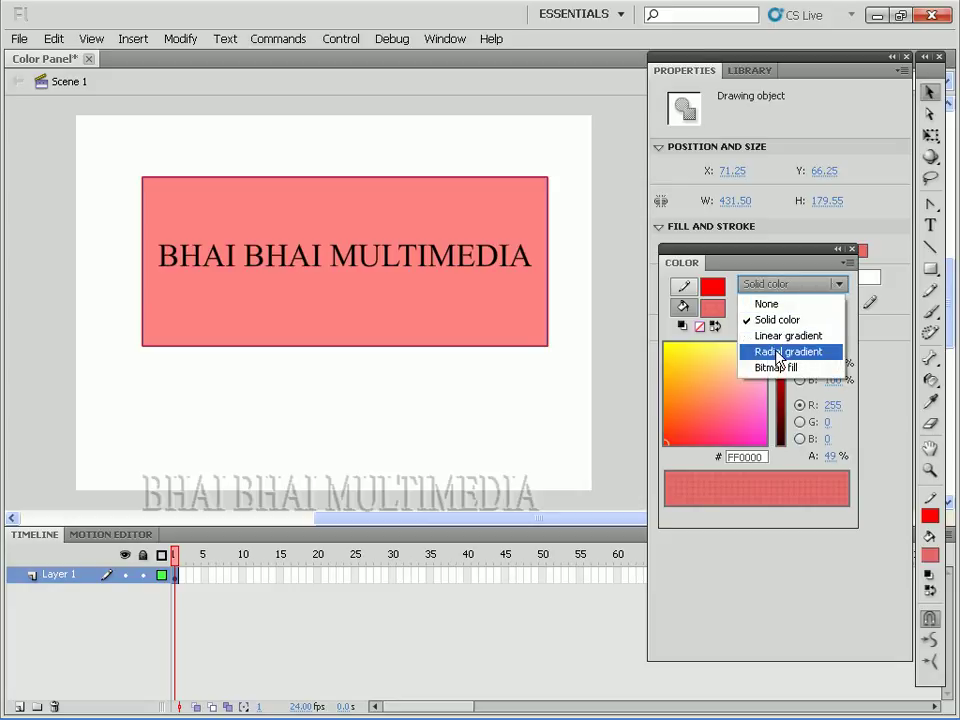
{"action": "left_click", "coordinate": [790, 336]}
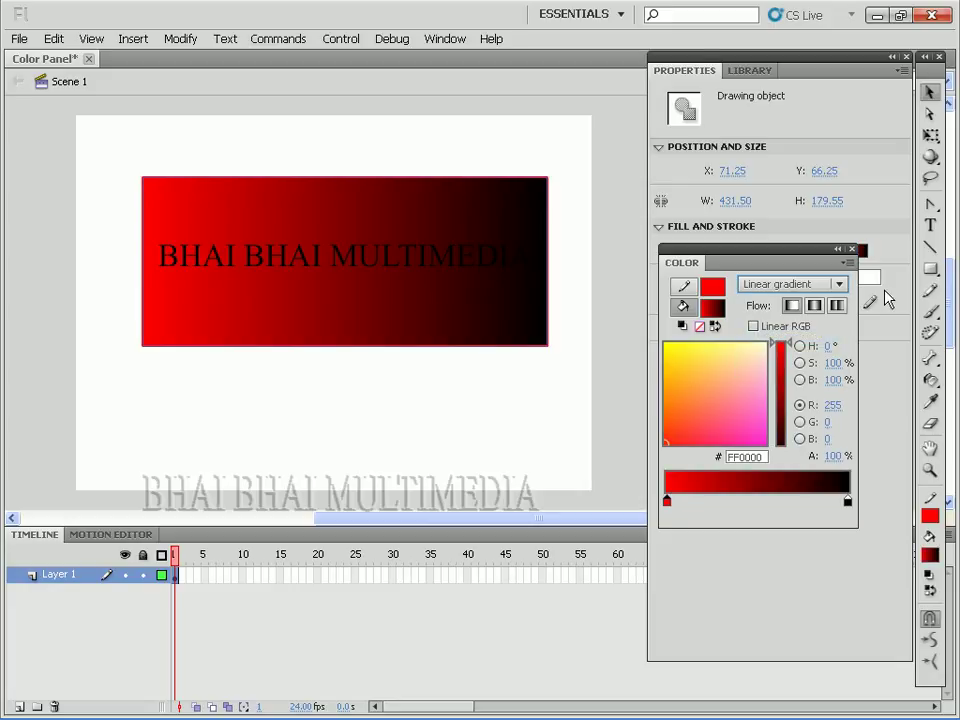
{"action": "left_click", "coordinate": [840, 284]}
{"action": "left_click", "coordinate": [790, 351]}
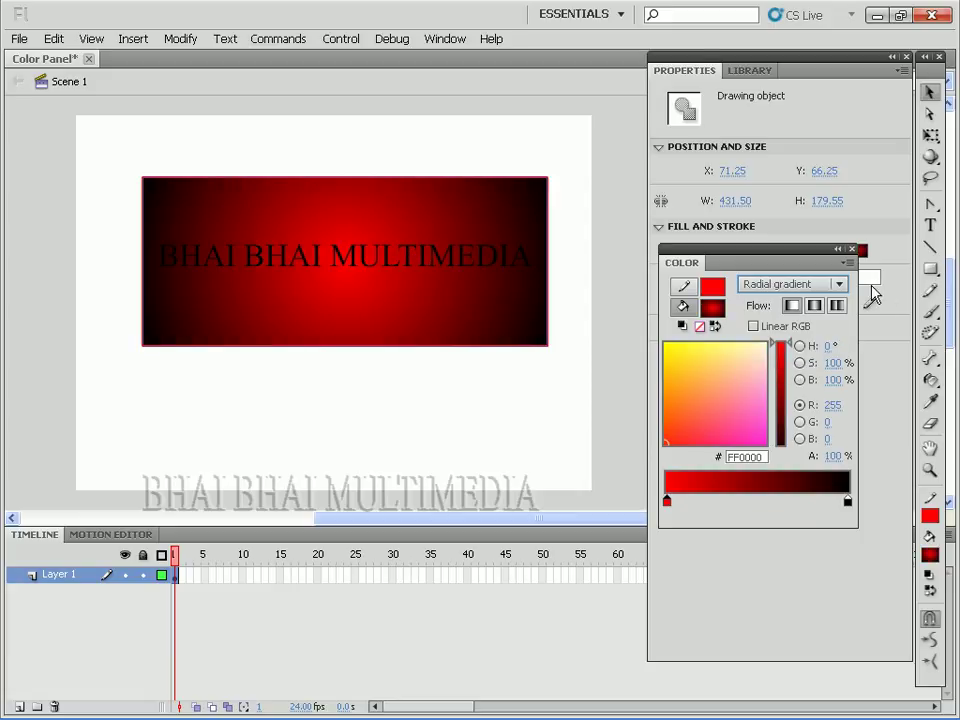
{"action": "left_click", "coordinate": [820, 287]}
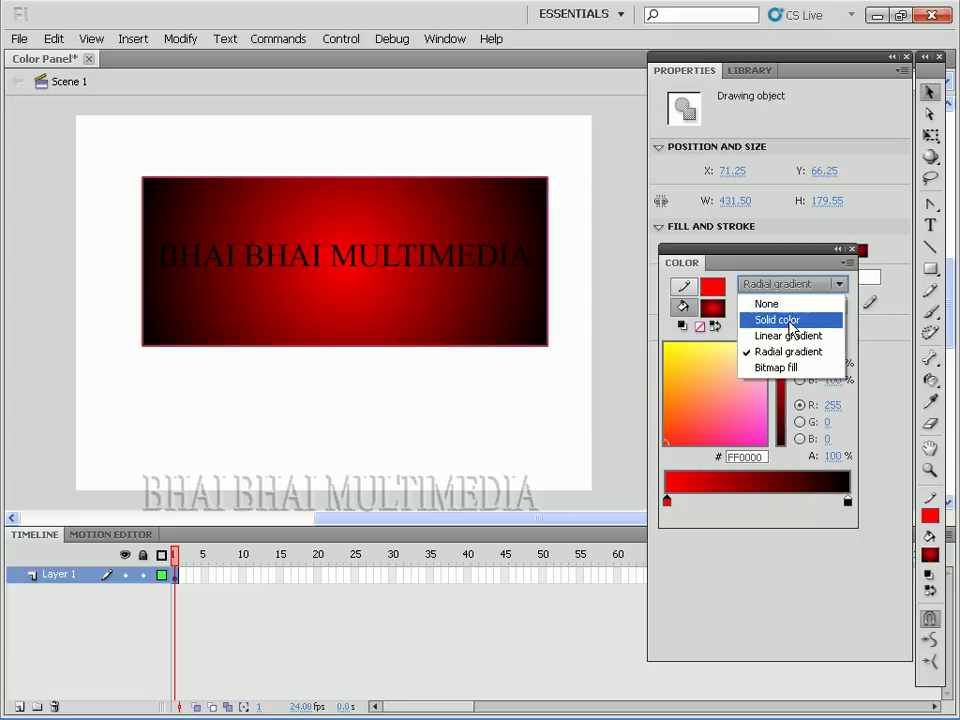
{"action": "left_click", "coordinate": [792, 319]}
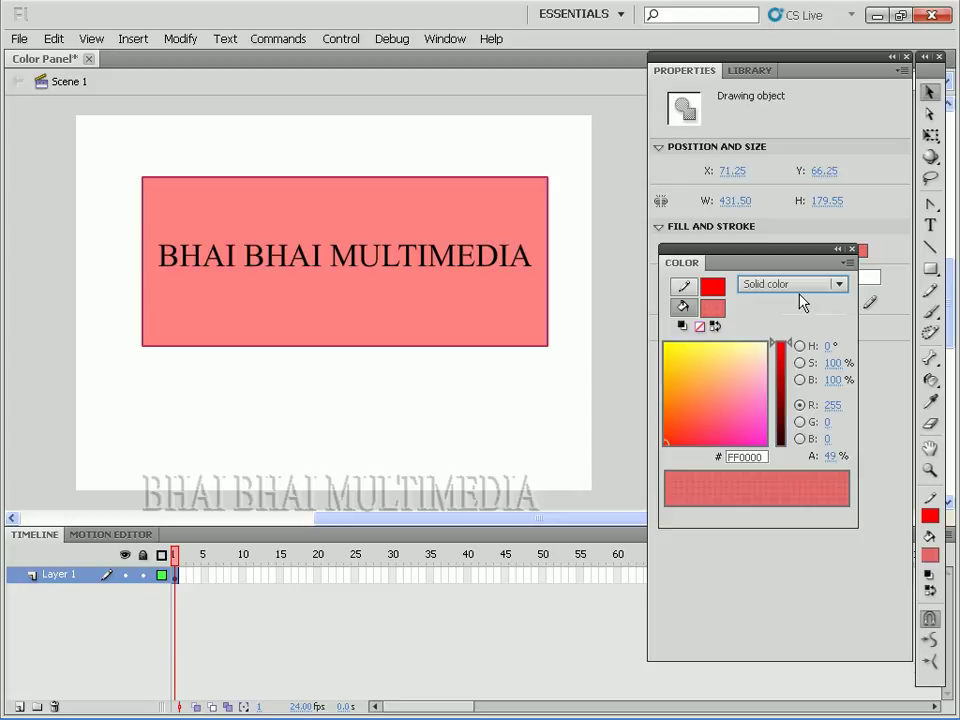